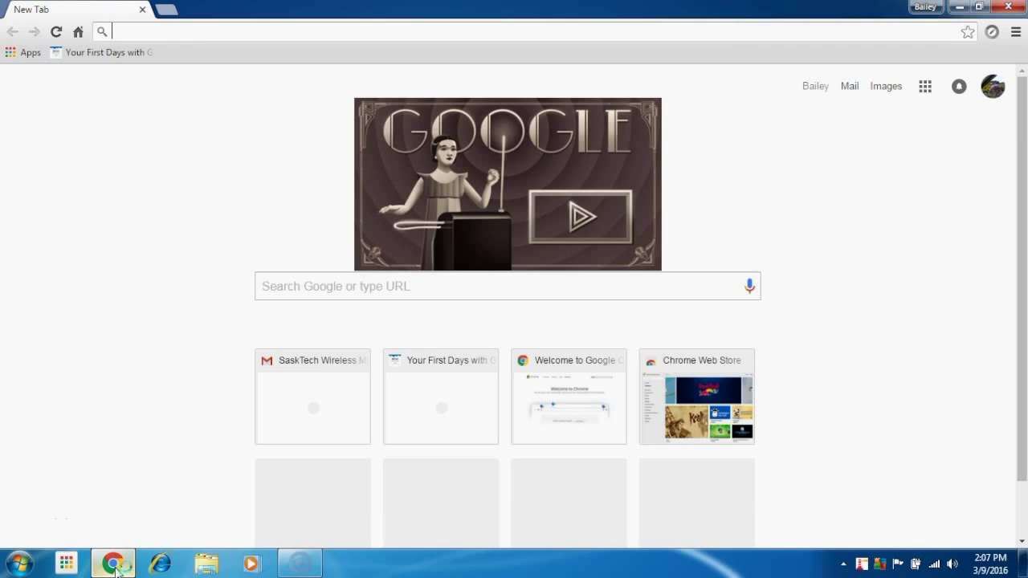
# Load drive.google.com in Chrome to show My Drive with its three files.
pyautogui.write('drive')
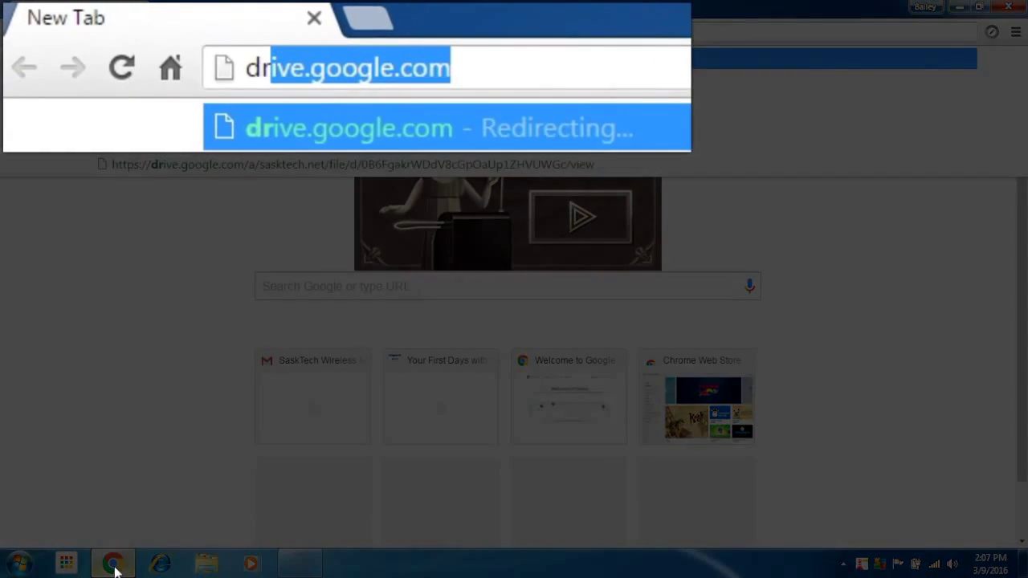
pyautogui.write('.google.')
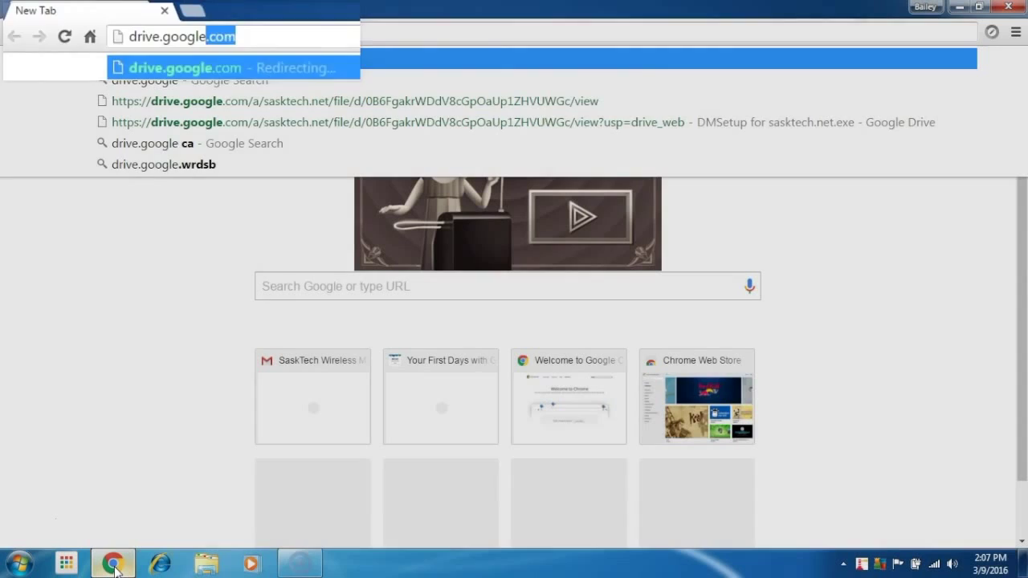
pyautogui.write('com')
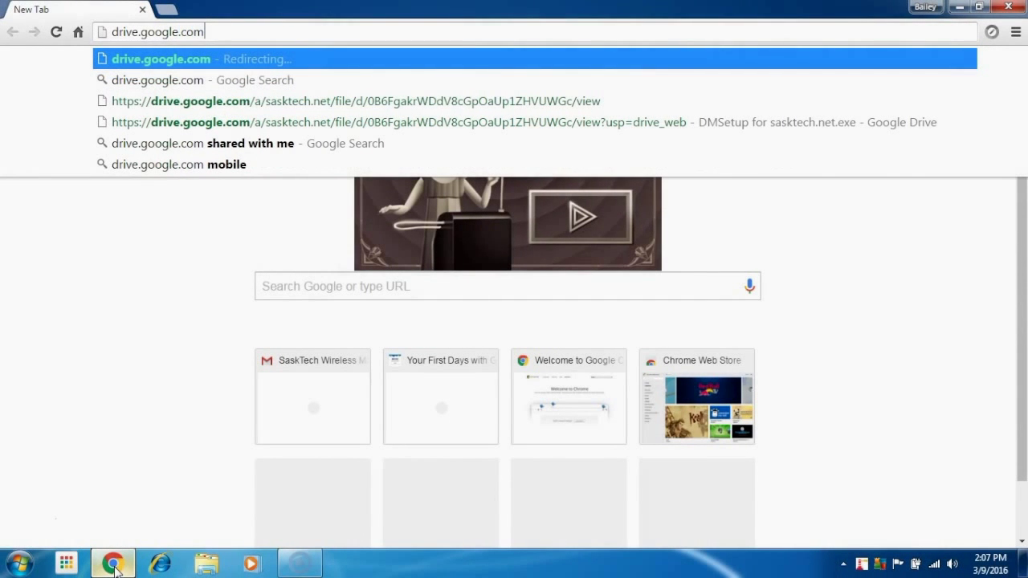
pyautogui.press('Return')
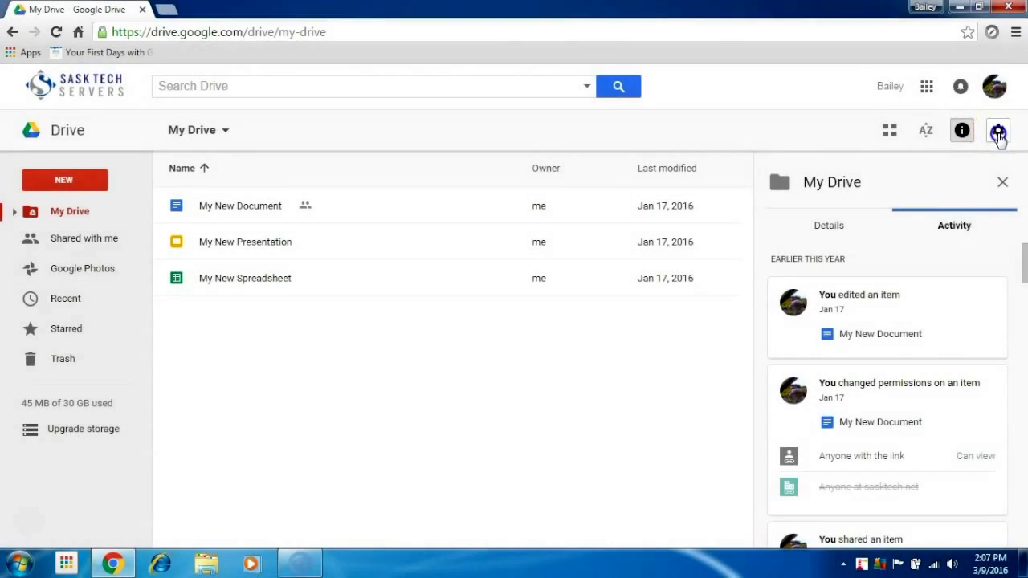
# Open the Download Drive page from Drive's gear menu in a new tab.
pyautogui.click(999, 131)
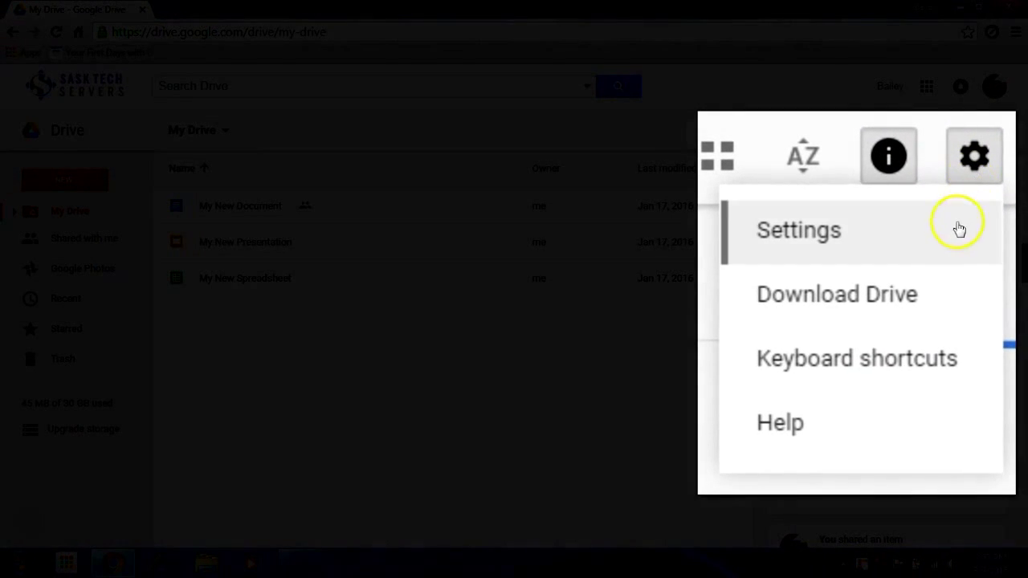
pyautogui.click(944, 308)
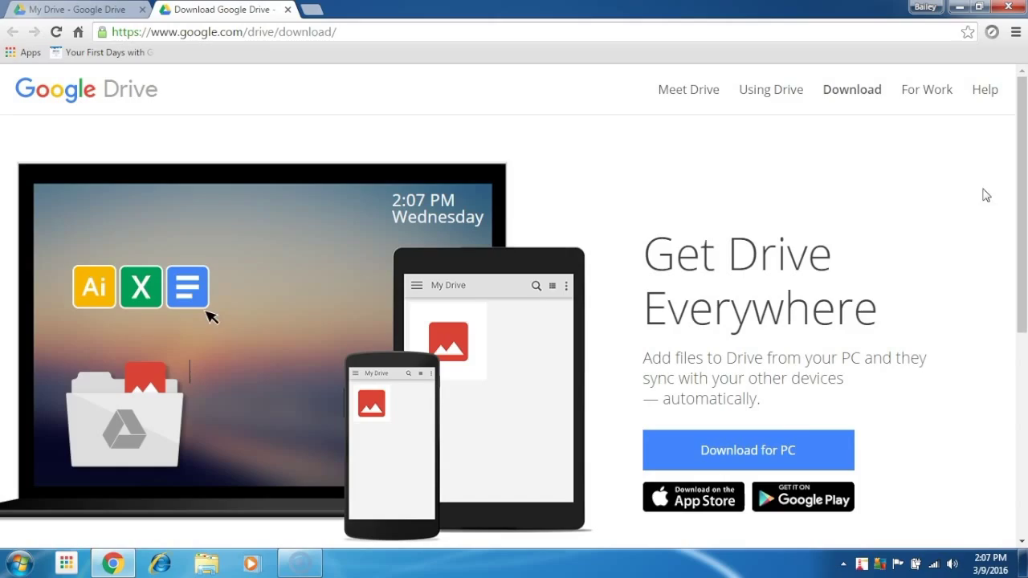
# Download googledrivesync.exe for PC after accepting Drive's terms.
pyautogui.click(785, 452)
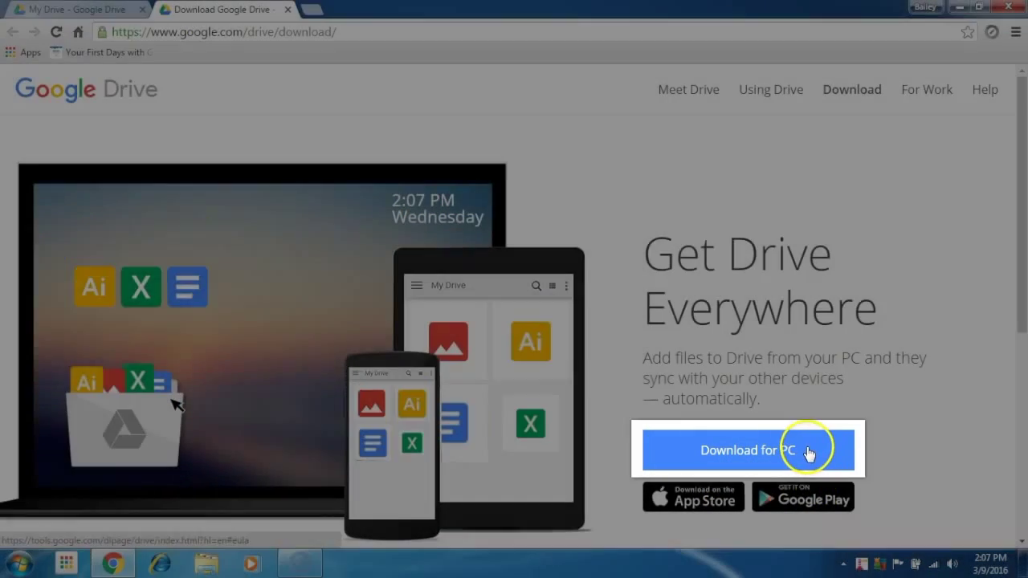
pyautogui.click(805, 450)
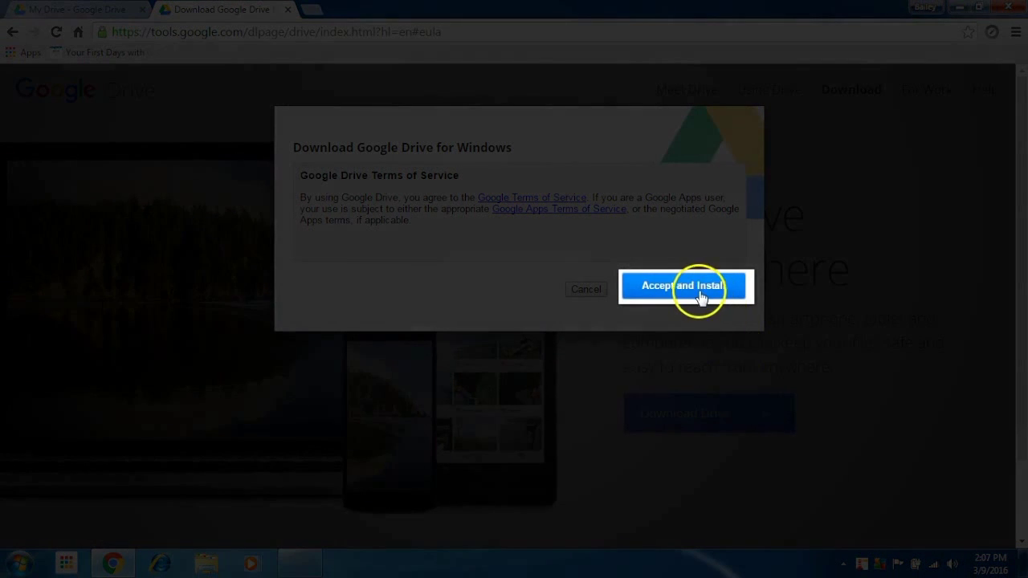
pyautogui.click(687, 293)
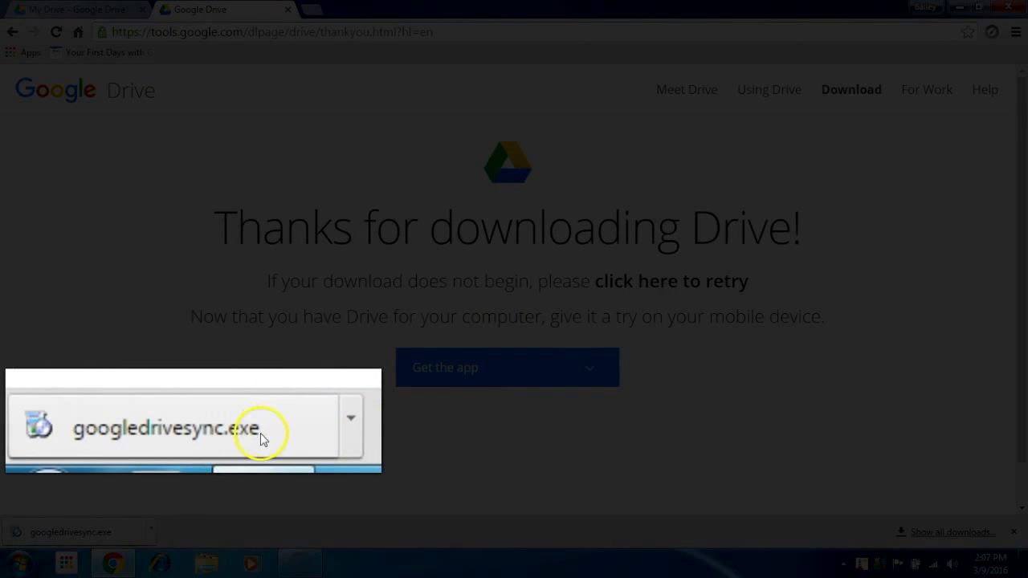
# Run the downloaded googledrivesync.exe installer through to the welcome window.
pyautogui.click(262, 439)
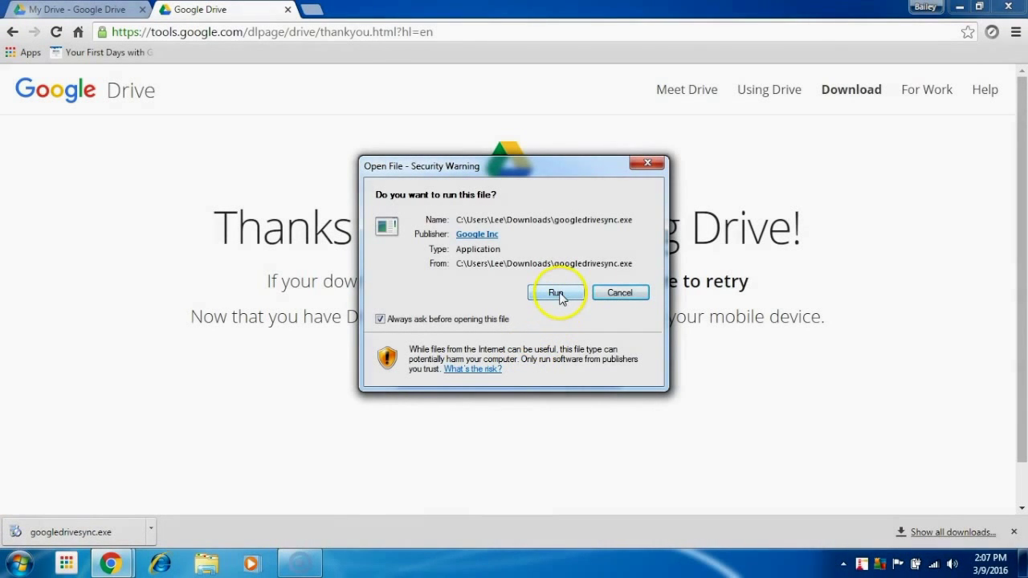
pyautogui.click(559, 293)
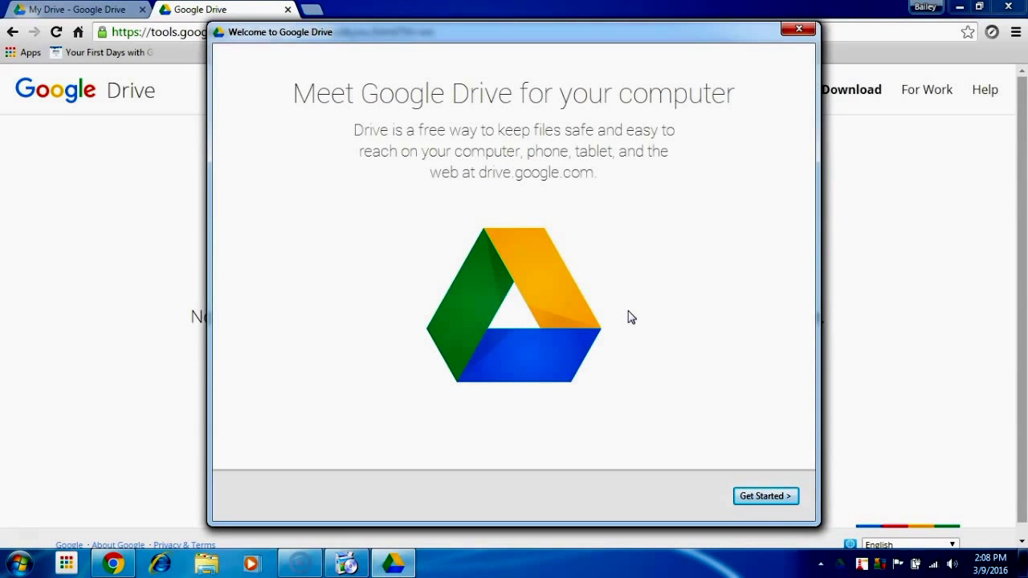
# Sign in to Drive for Windows with the Google account's e-mail and password.
pyautogui.click(767, 498)
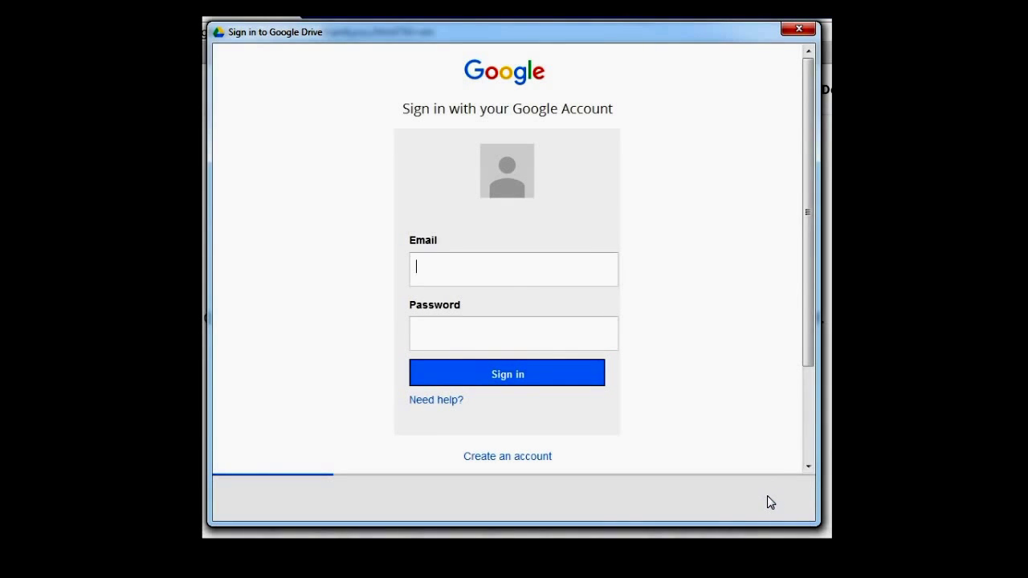
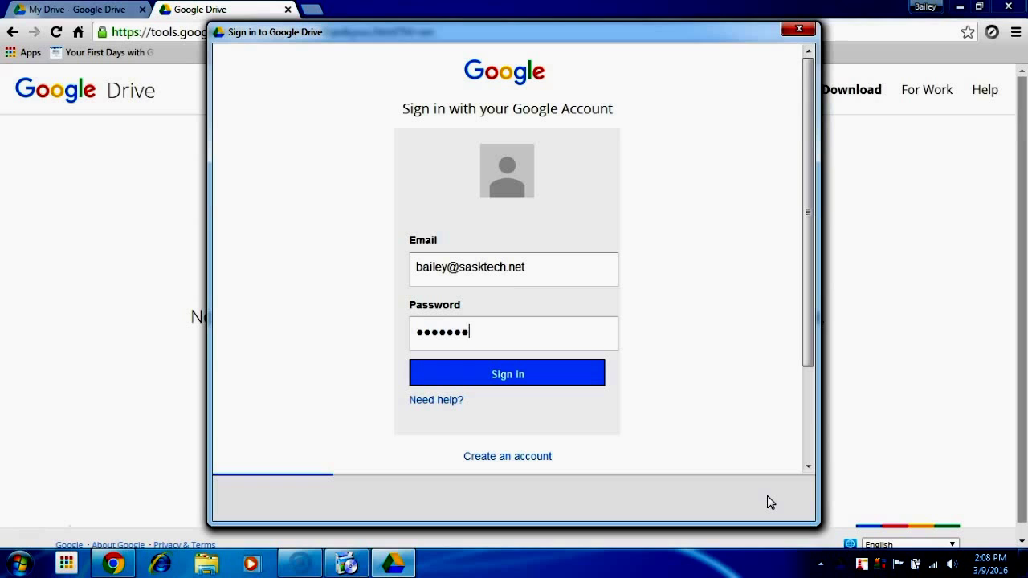
pyautogui.click(569, 377)
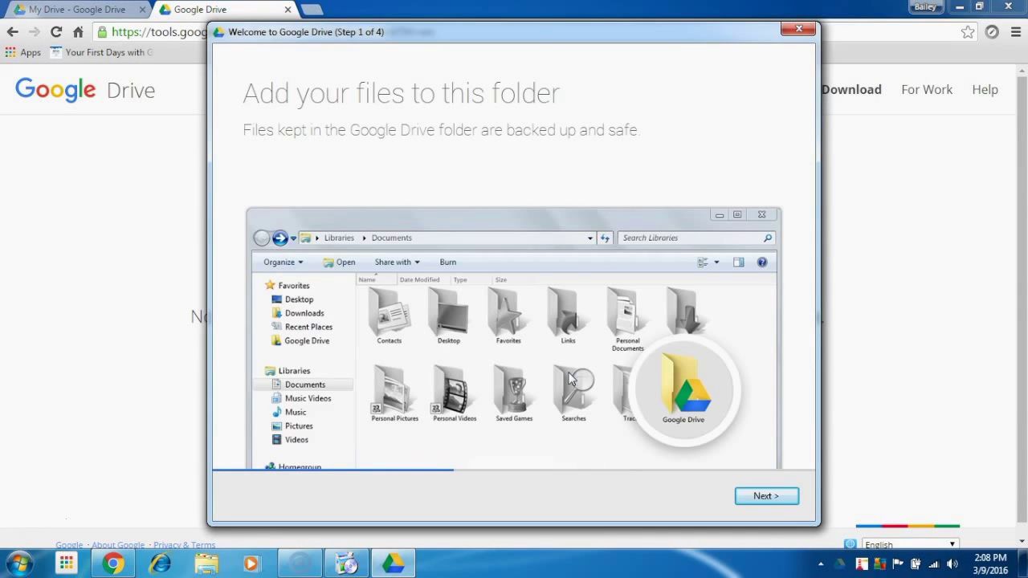
# Step through the setup screens to Done and dismiss the Installation complete message.
pyautogui.click(788, 495)
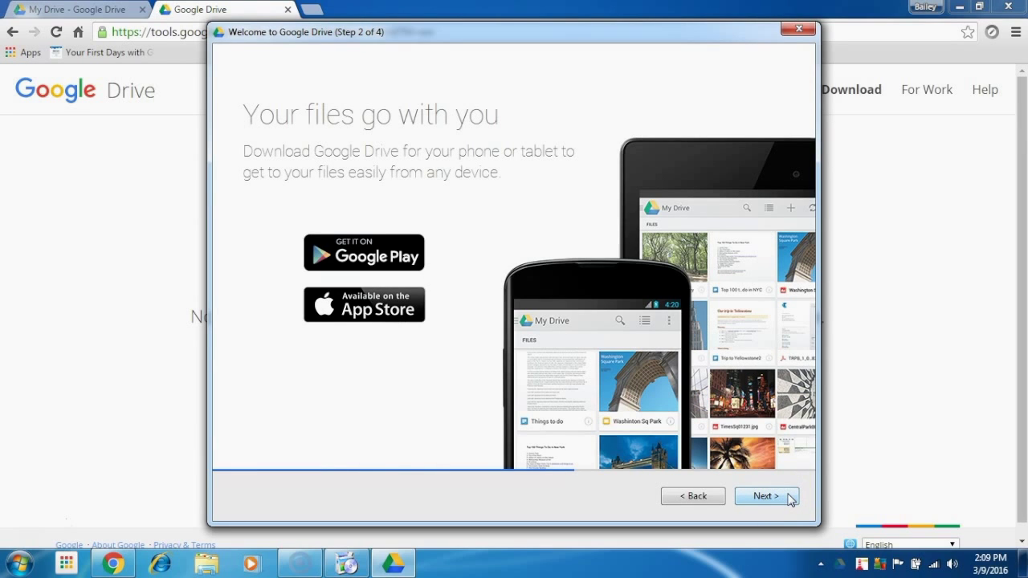
pyautogui.click(788, 496)
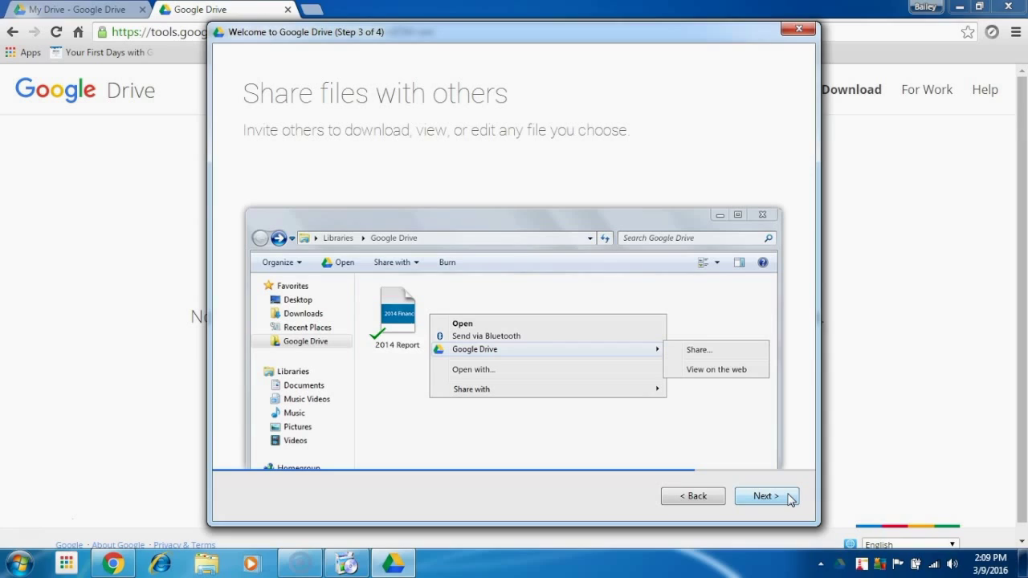
pyautogui.click(789, 498)
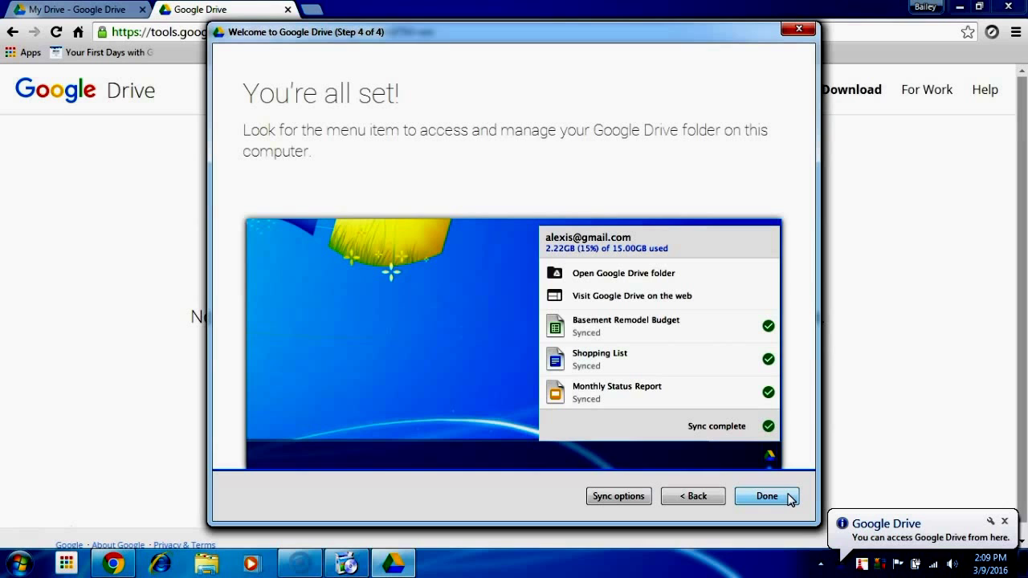
pyautogui.click(789, 498)
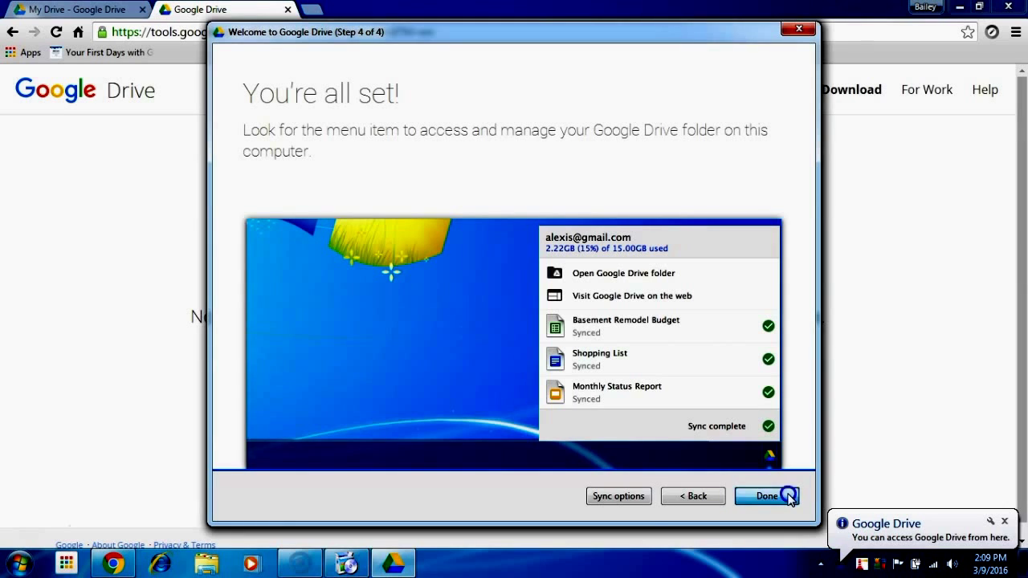
pyautogui.click(741, 404)
pyautogui.click(717, 362)
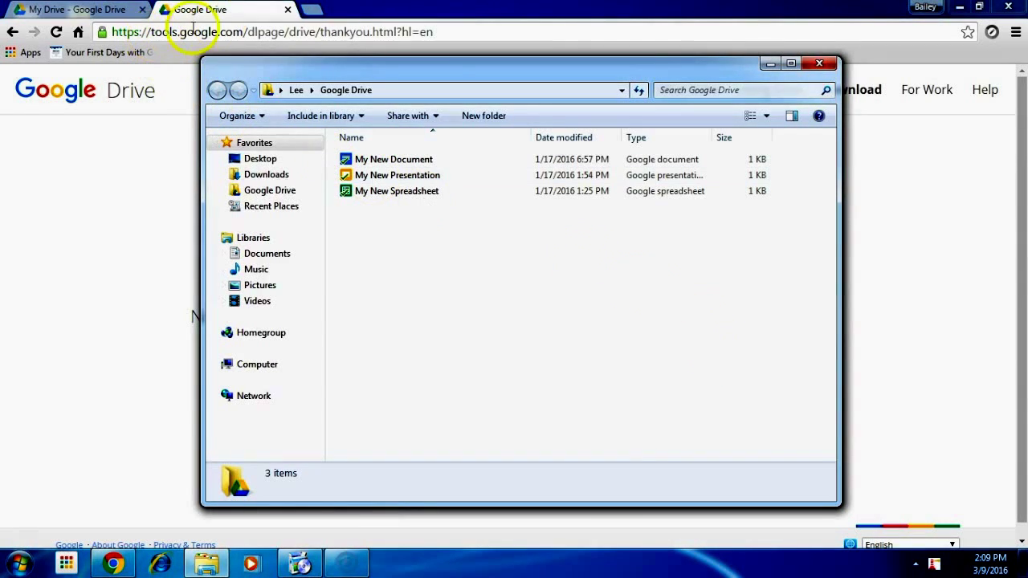
# Place the local Drive folder left and the My Drive web page right, side by side.
pyautogui.moveTo(477, 6); pyautogui.dragTo(1027, 60)
pyautogui.moveTo(472, 76); pyautogui.dragTo(2, 96)
pyautogui.click(616, 24)
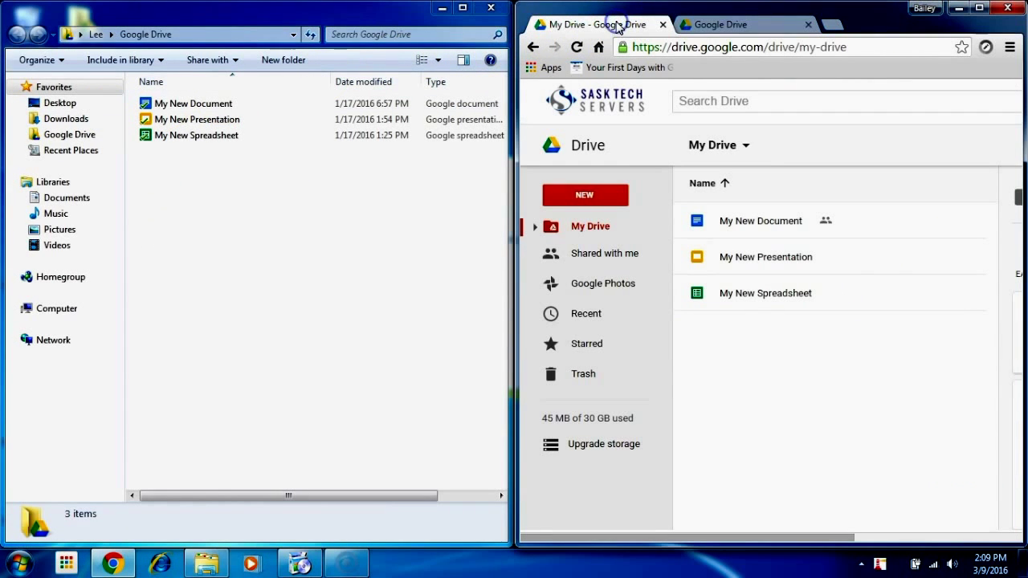
# Create a New Text Document in the local Google Drive folder.
pyautogui.rightClick(281, 241)
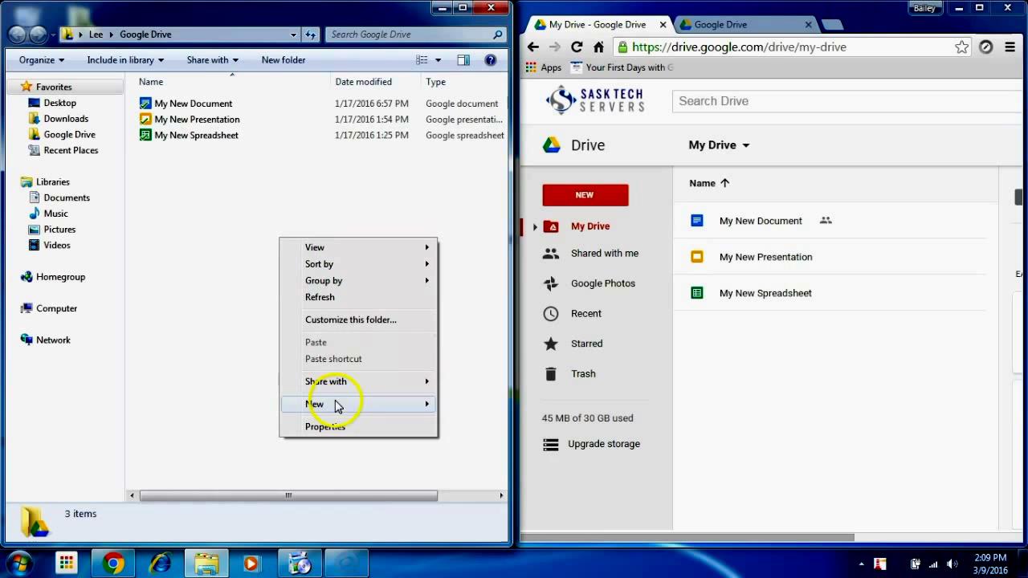
pyautogui.moveTo(338, 406)
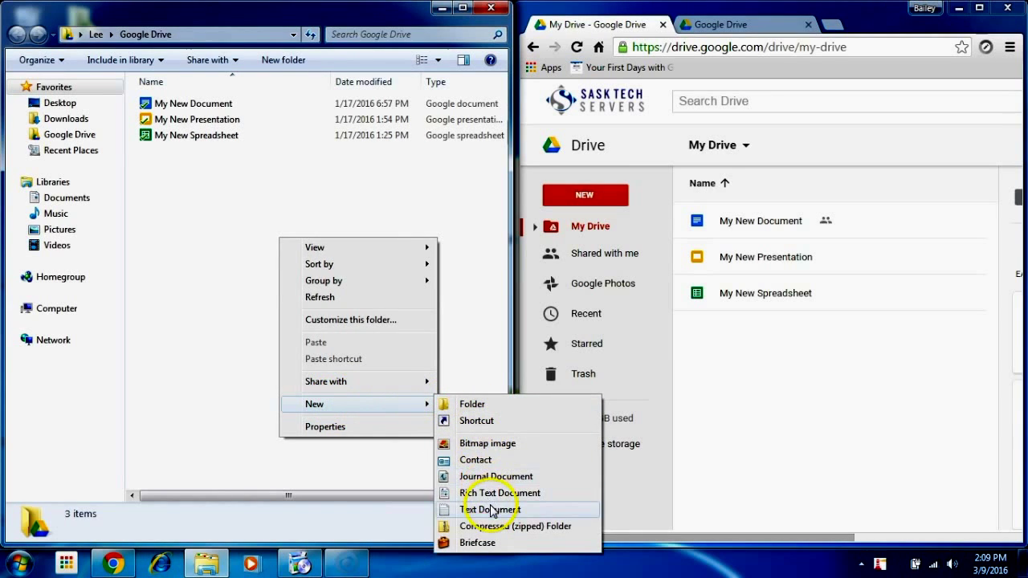
pyautogui.click(492, 512)
pyautogui.click(484, 504)
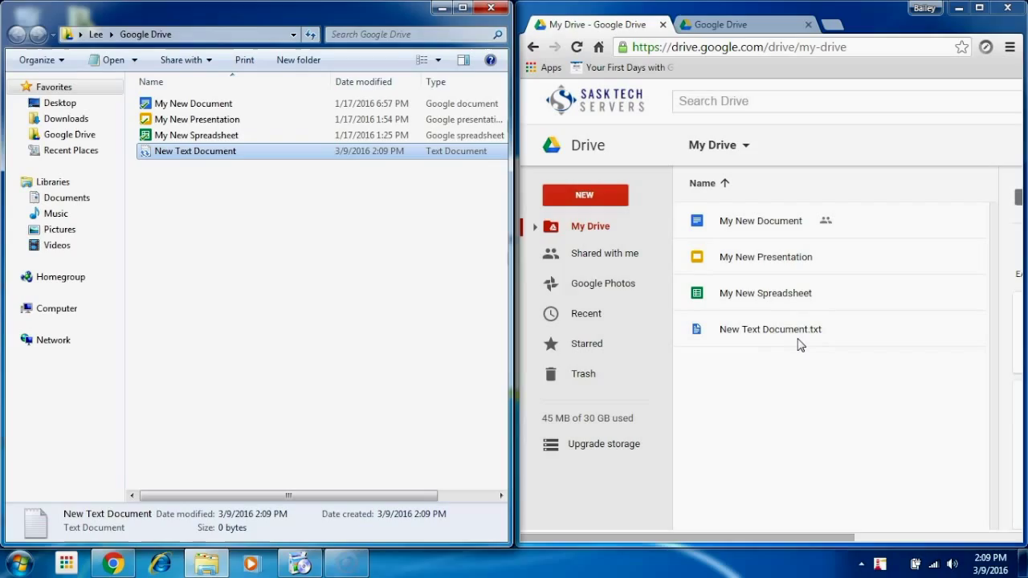
# Open Drive's Preferences from the tray icon, keeping sync set to everything in My Drive.
pyautogui.click(863, 564)
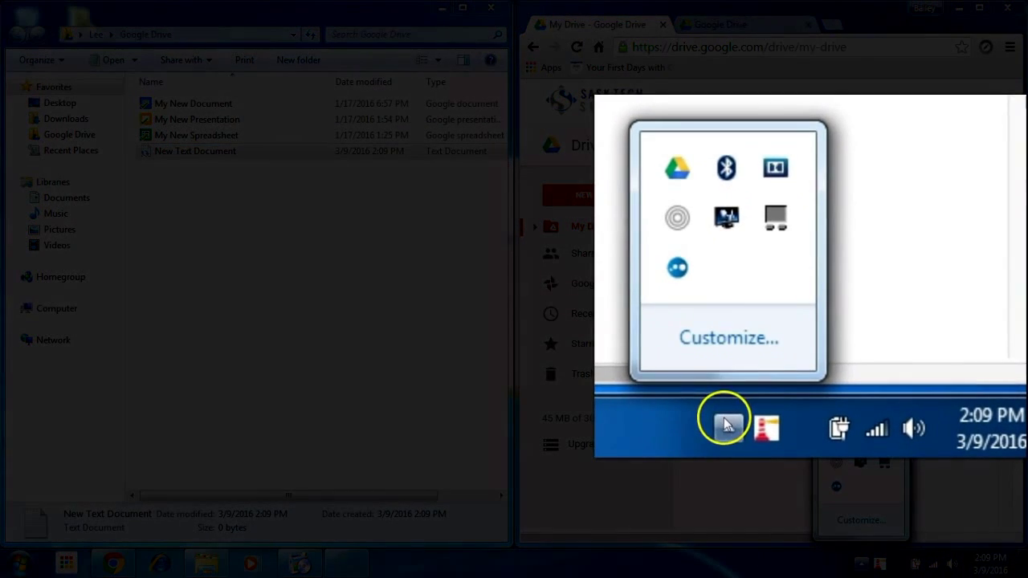
pyautogui.moveTo(680, 170)
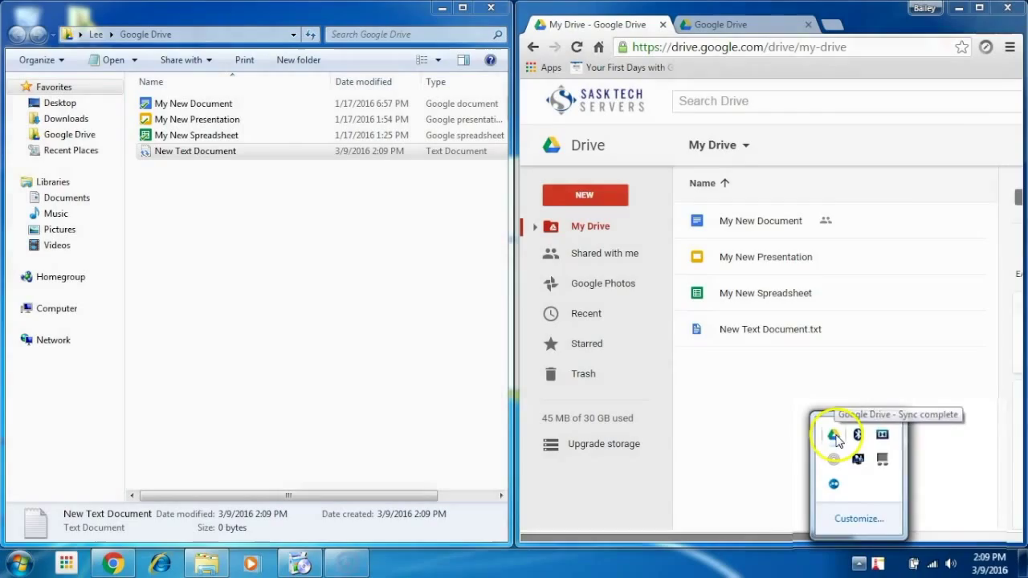
pyautogui.click(778, 437)
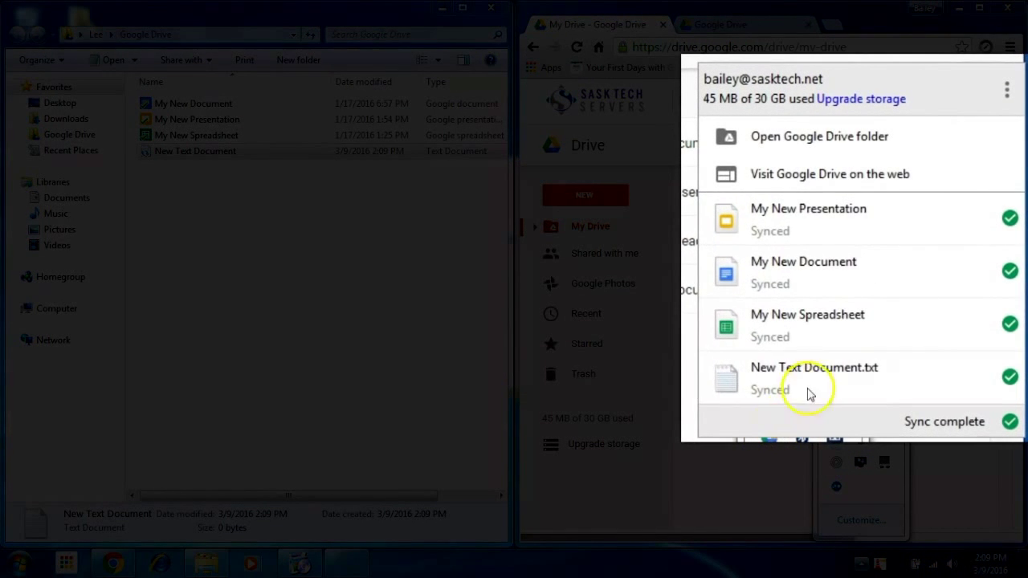
pyautogui.click(1007, 91)
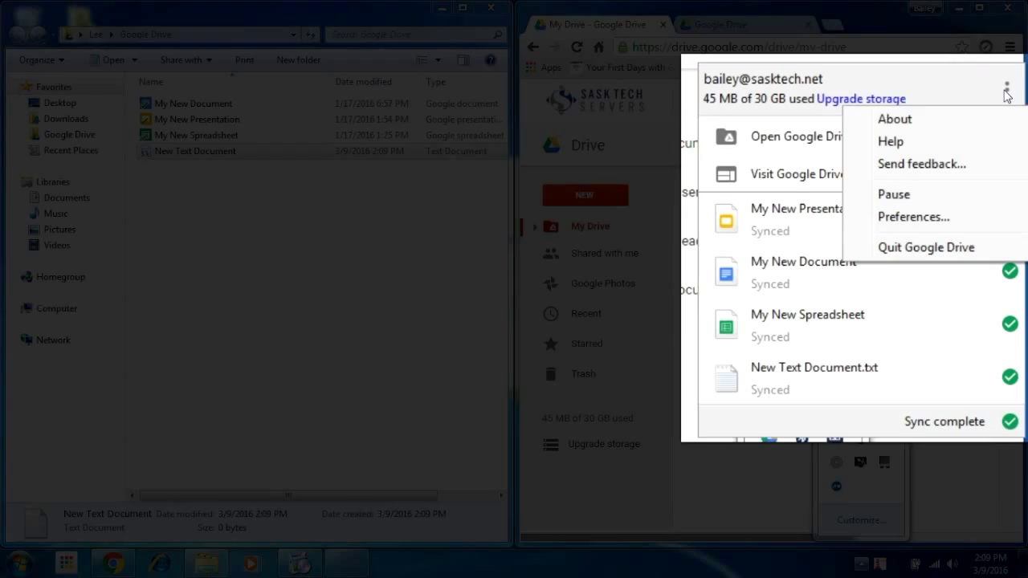
pyautogui.click(949, 218)
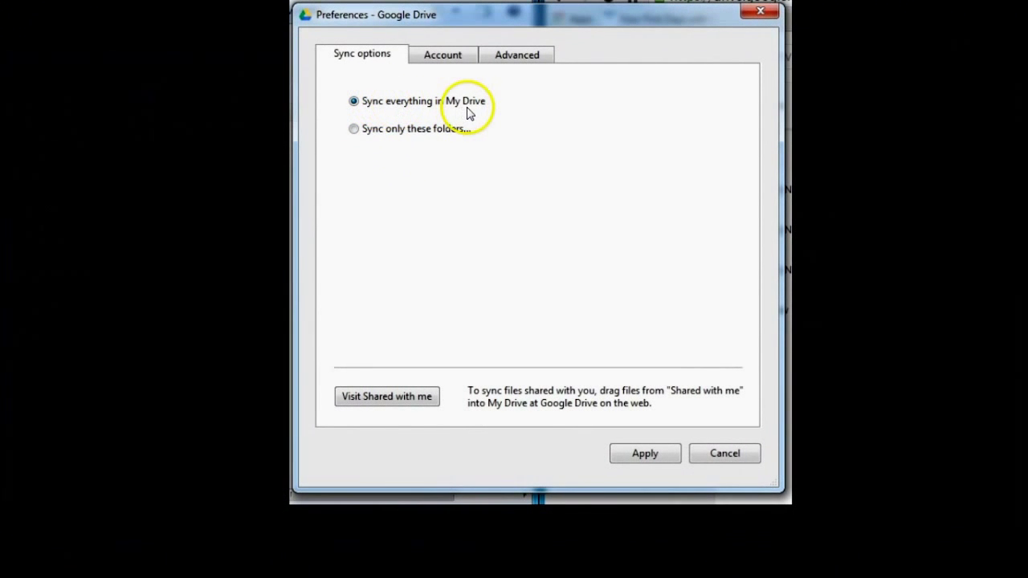
pyautogui.click(355, 130)
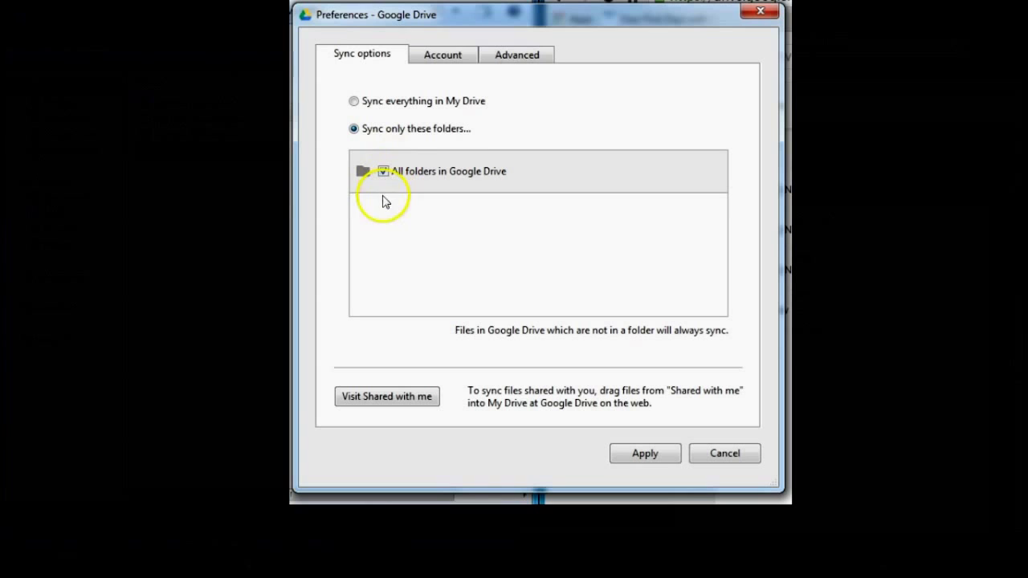
pyautogui.click(354, 102)
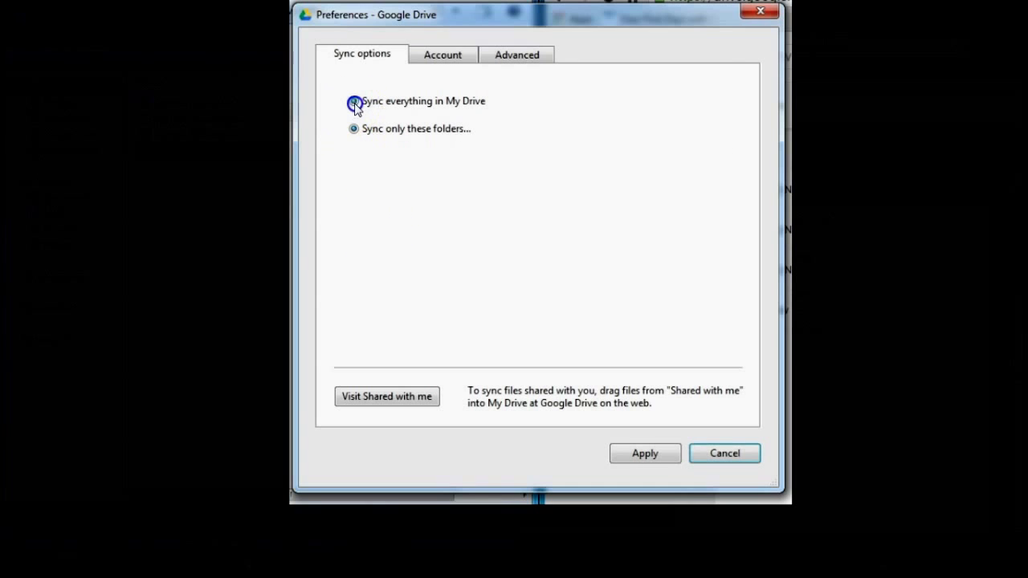
# On the Advanced tab, limit download to 100 KB/second and upload to 50 KB/second.
pyautogui.click(520, 58)
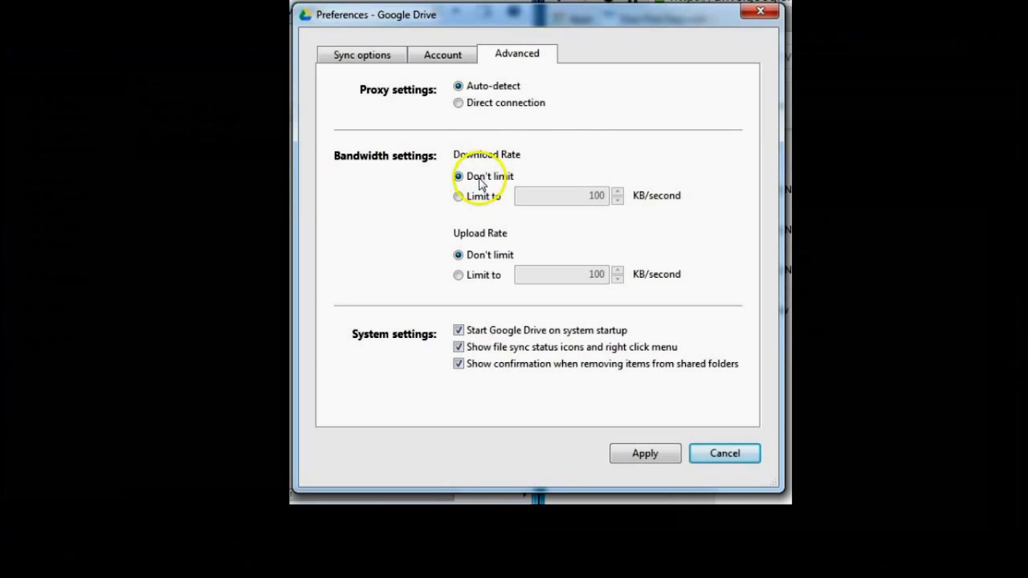
pyautogui.click(459, 196)
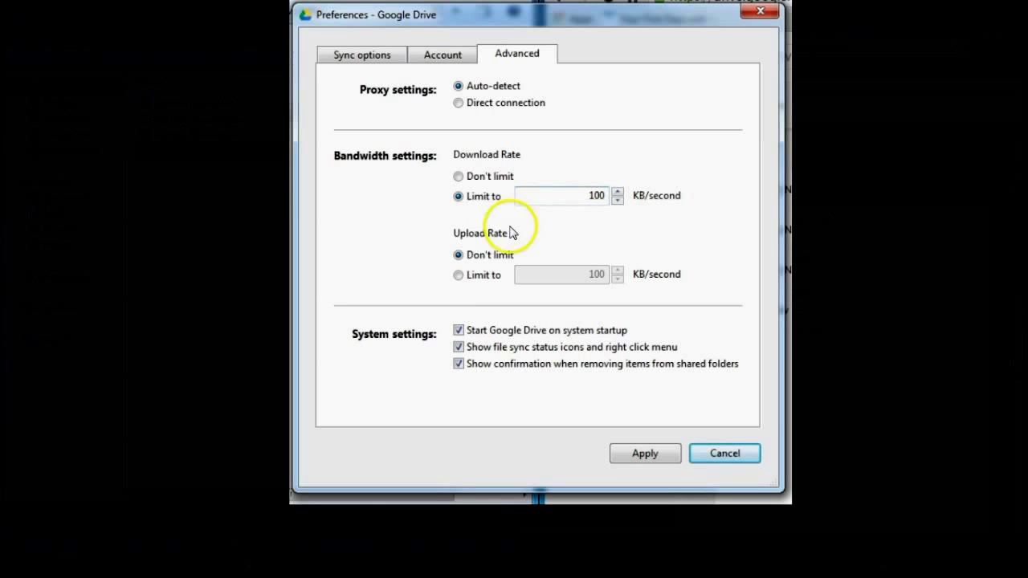
pyautogui.click(458, 275)
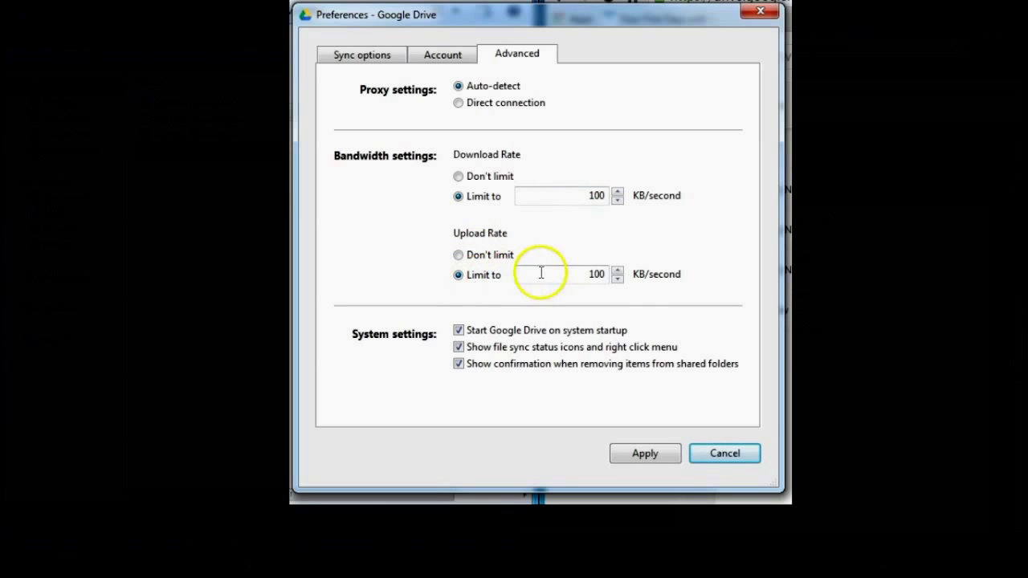
pyautogui.moveTo(599, 274); pyautogui.dragTo(615, 270)
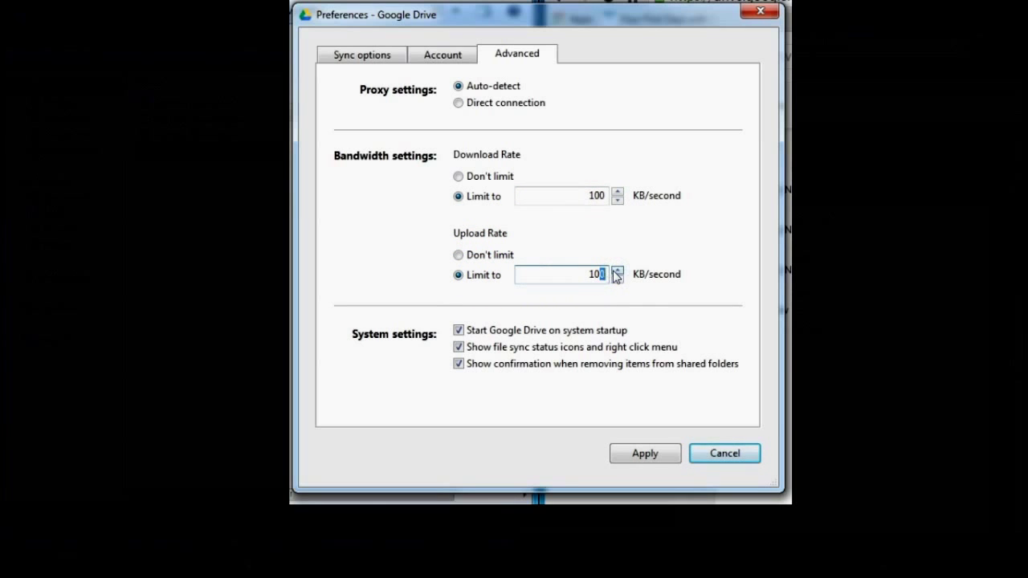
pyautogui.click(593, 272)
pyautogui.click(601, 274)
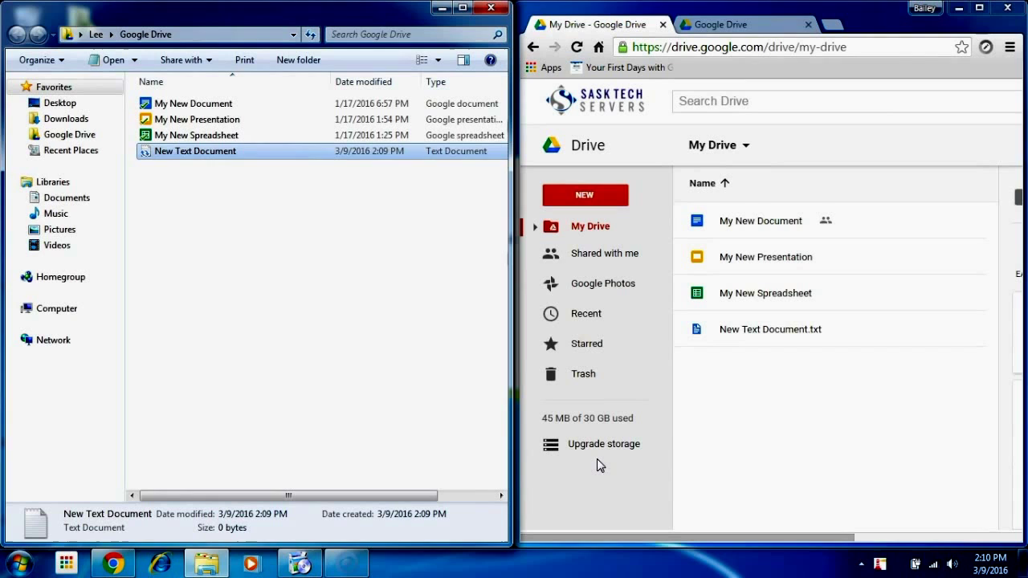
# Type 'hello' into New Text Document in Notepad and save it on closing.
pyautogui.click(582, 454)
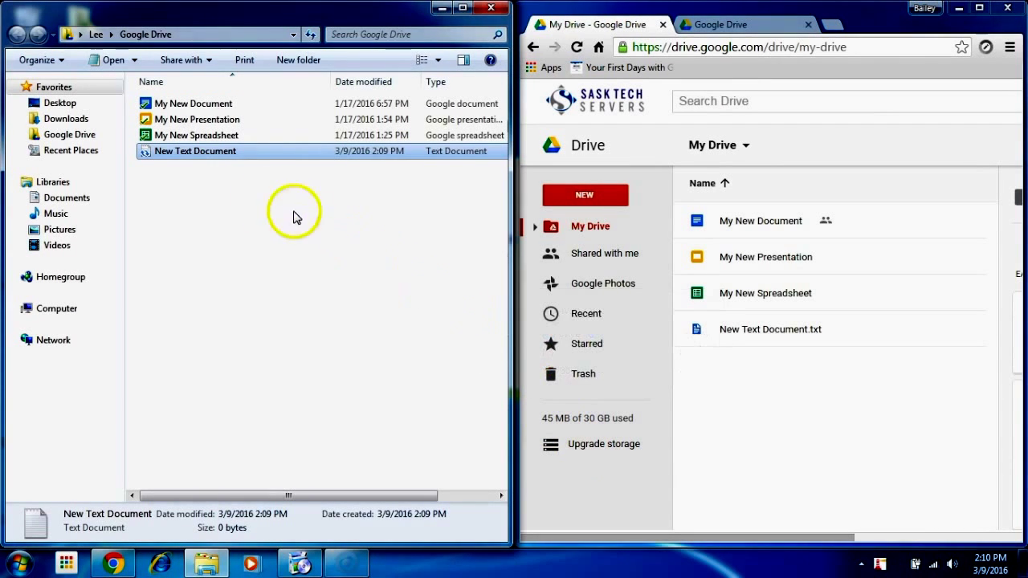
pyautogui.doubleClick(221, 160)
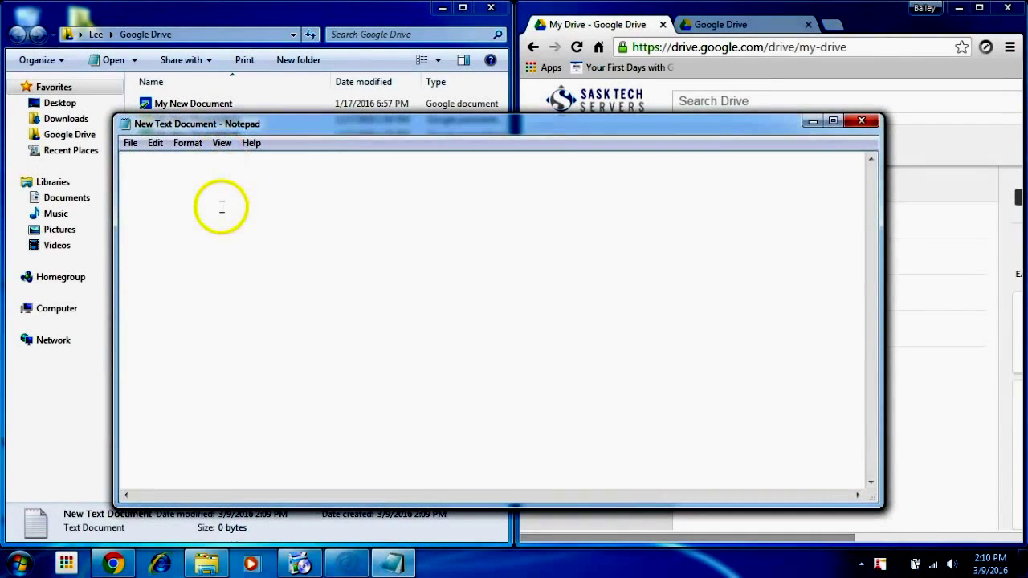
pyautogui.write('hello')
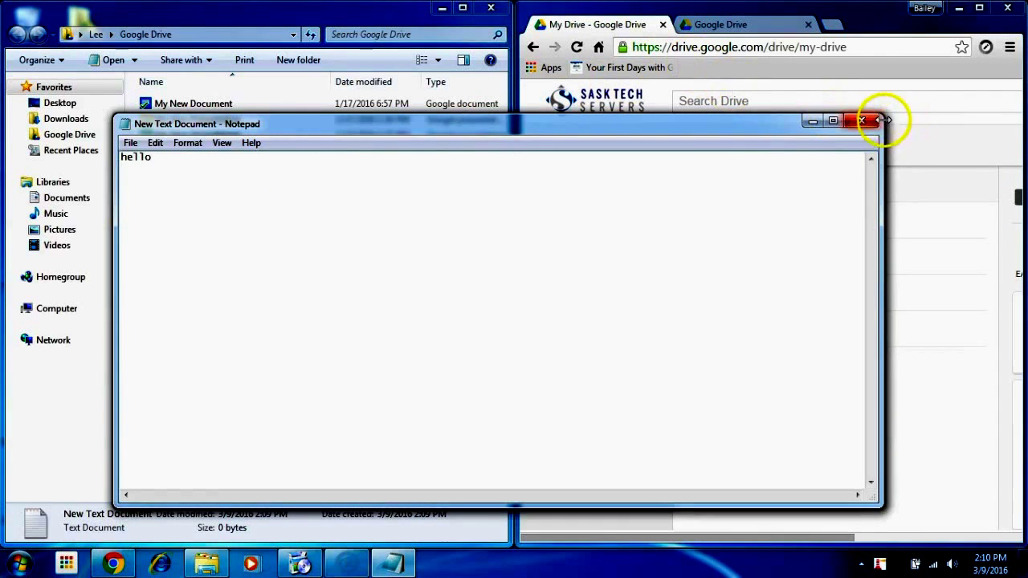
pyautogui.click(863, 121)
pyautogui.click(474, 295)
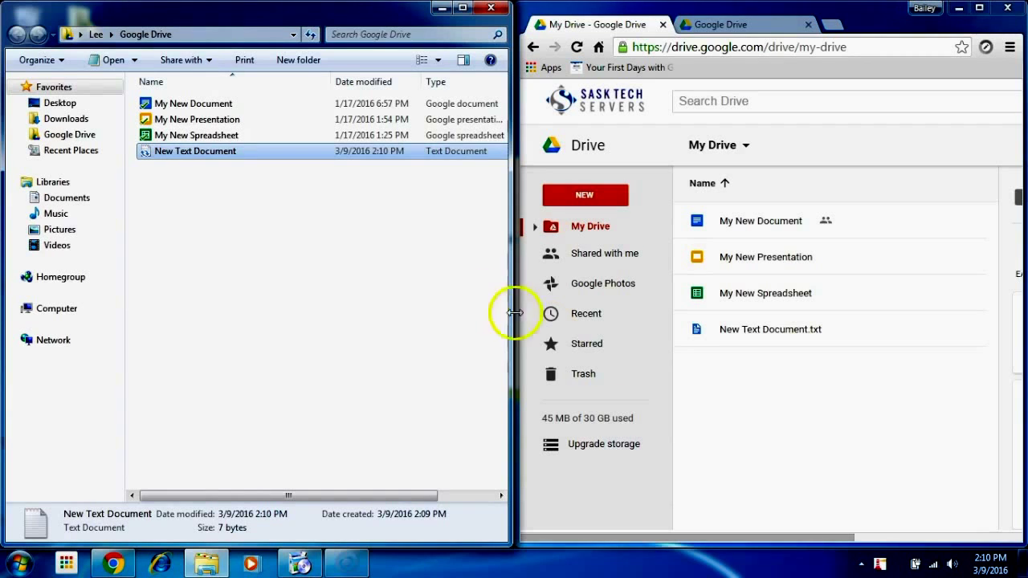
# Confirm the tray shows Sync complete, then view New Text Document.txt's details in Drive: Text, 7 bytes.
pyautogui.click(862, 565)
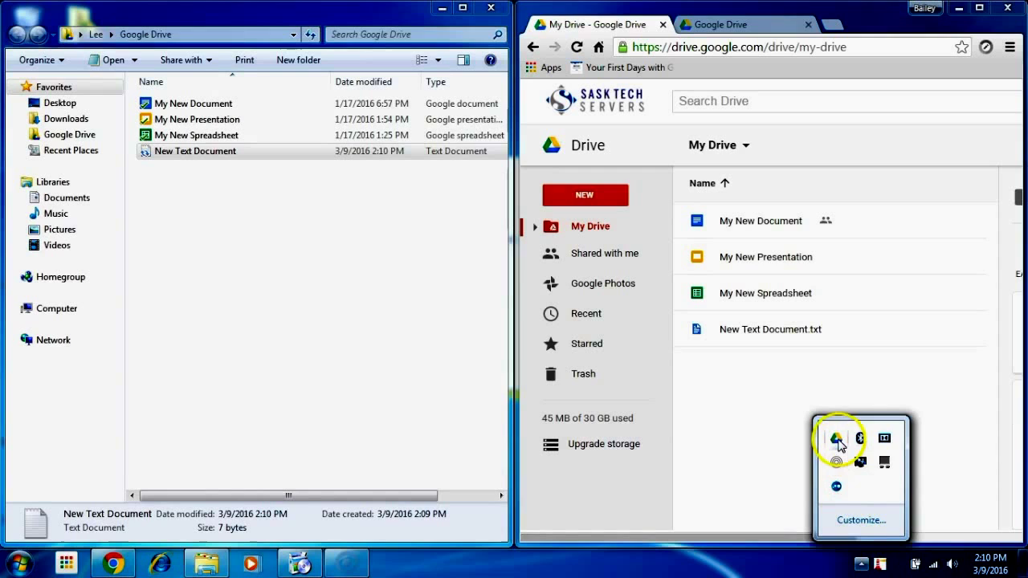
pyautogui.moveTo(837, 441)
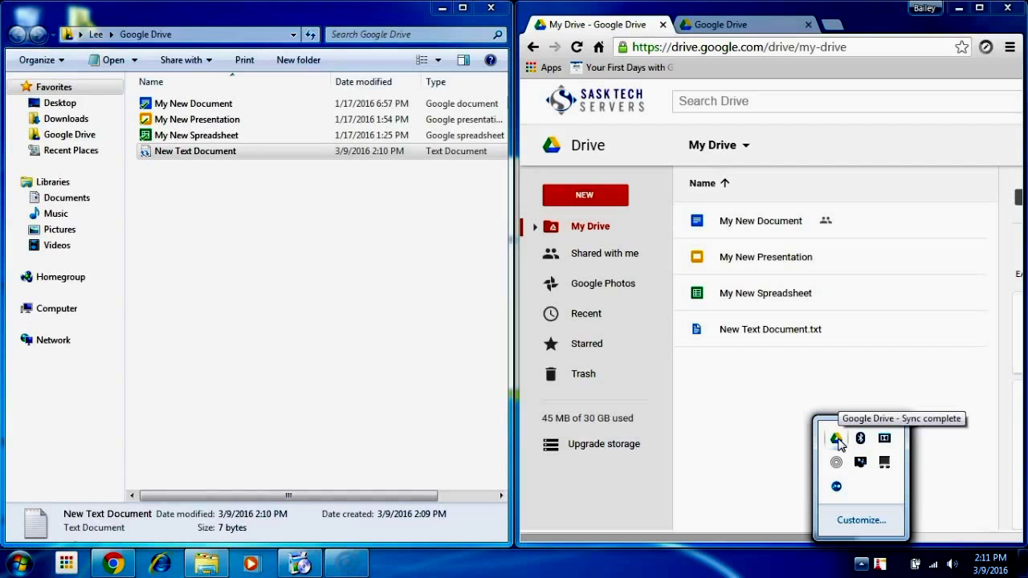
pyautogui.click(764, 399)
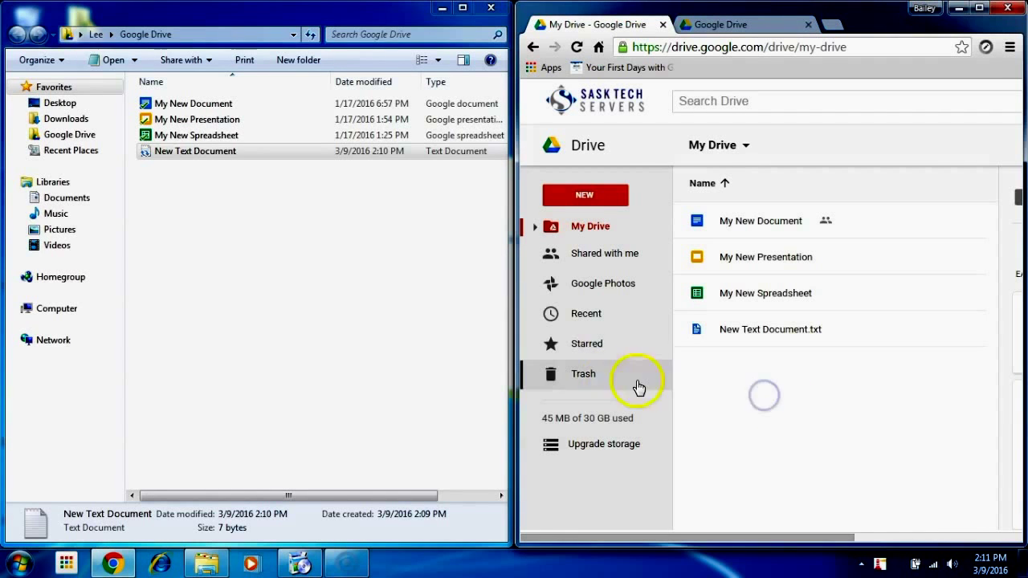
pyautogui.moveTo(514, 361); pyautogui.dragTo(234, 337)
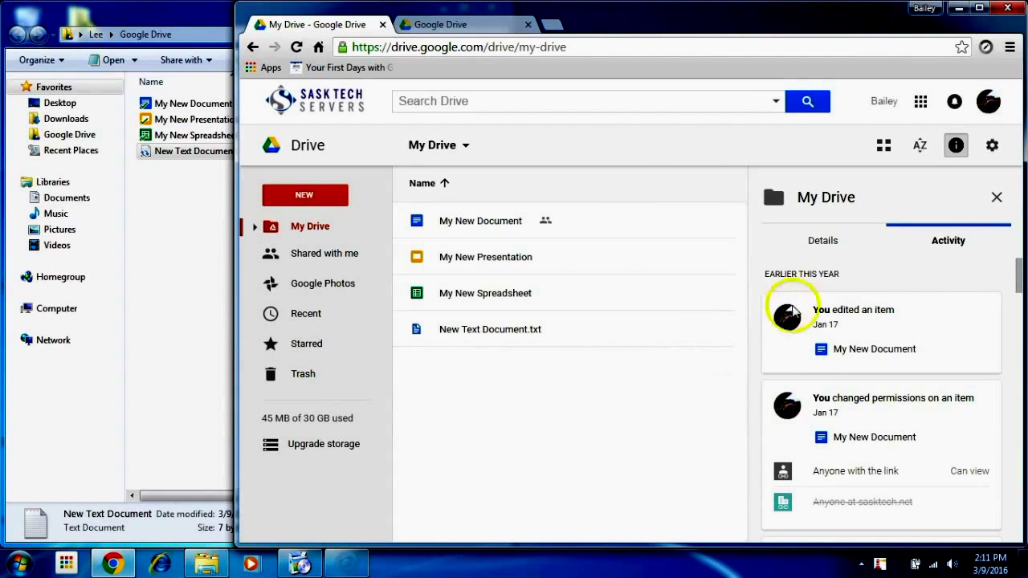
pyautogui.click(511, 329)
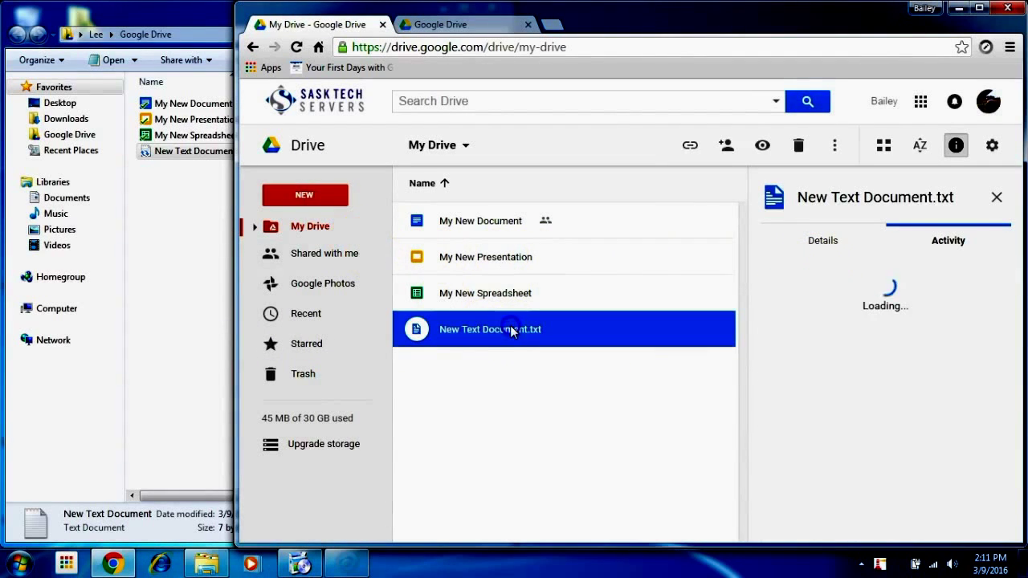
pyautogui.click(838, 242)
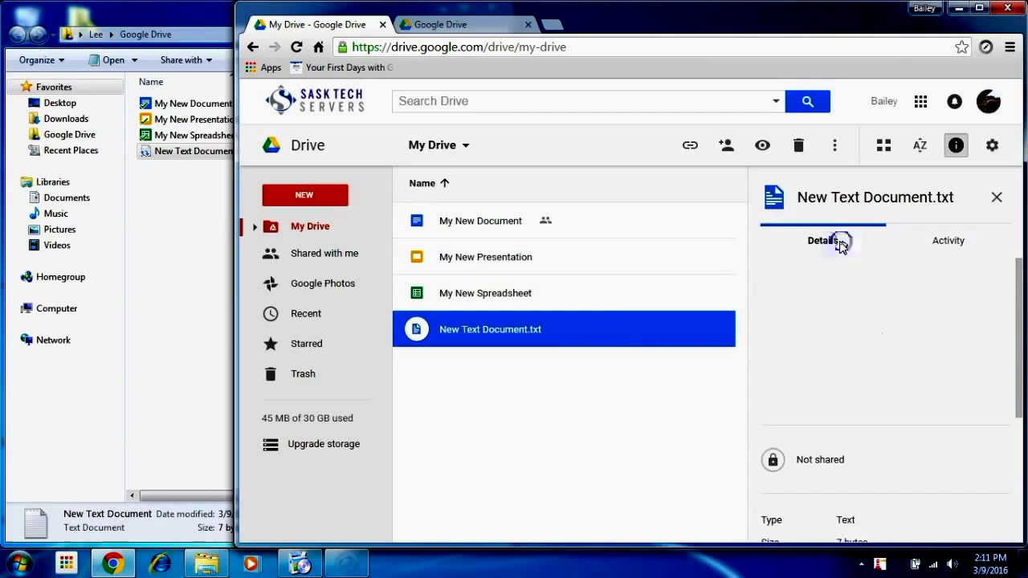